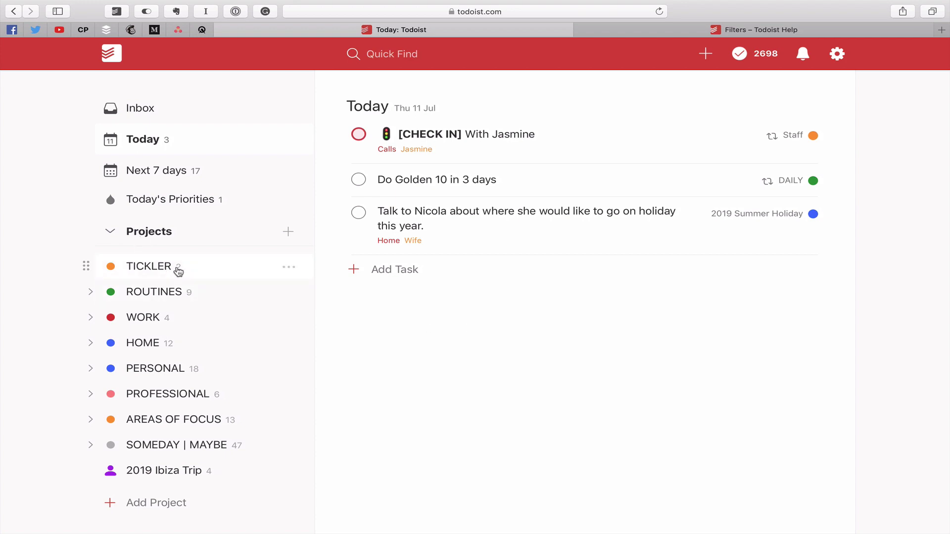
Step: Add a project named EVENTS directly below TICKLER and give it the violet colour
{"action": "left_click", "coordinate": [288, 266]}
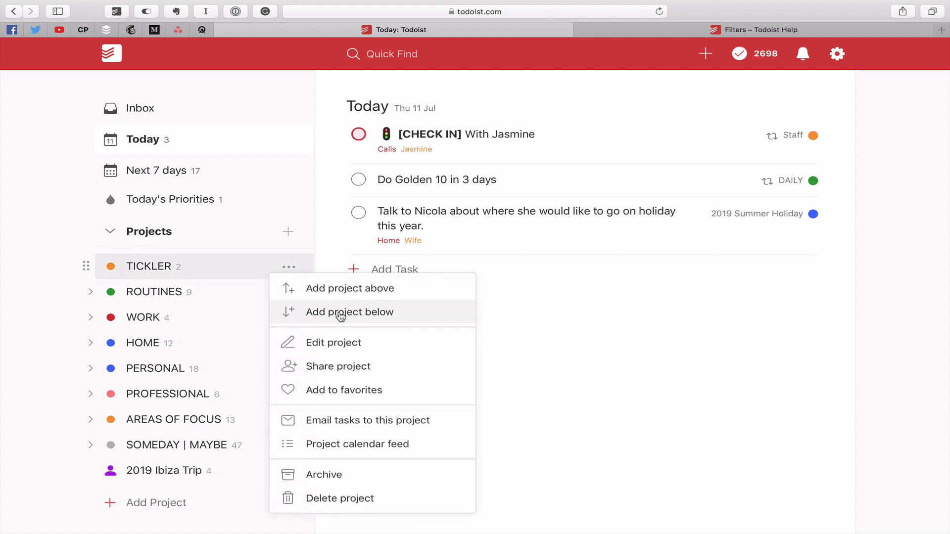
{"action": "left_click", "coordinate": [315, 312]}
{"action": "type", "text": "E"}
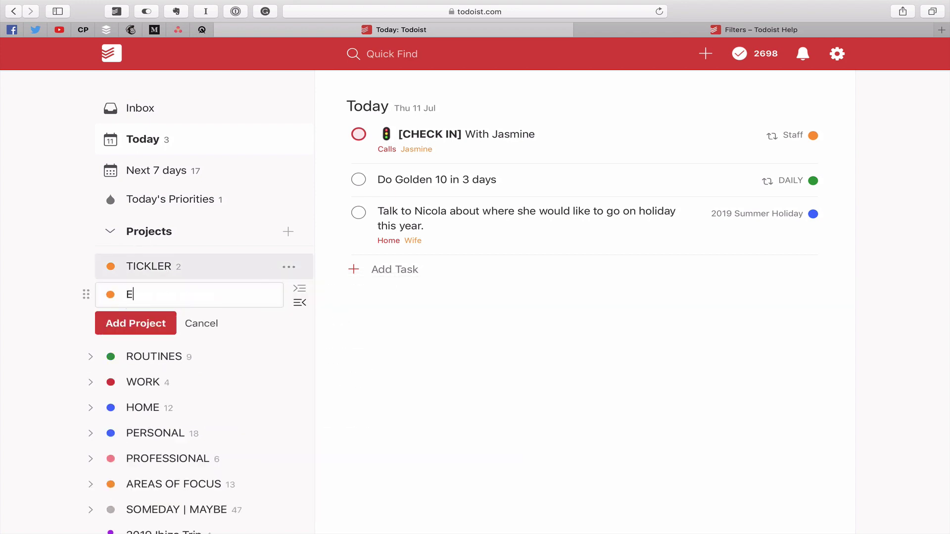
{"action": "type", "text": "VENTS"}
{"action": "left_click", "coordinate": [110, 294]}
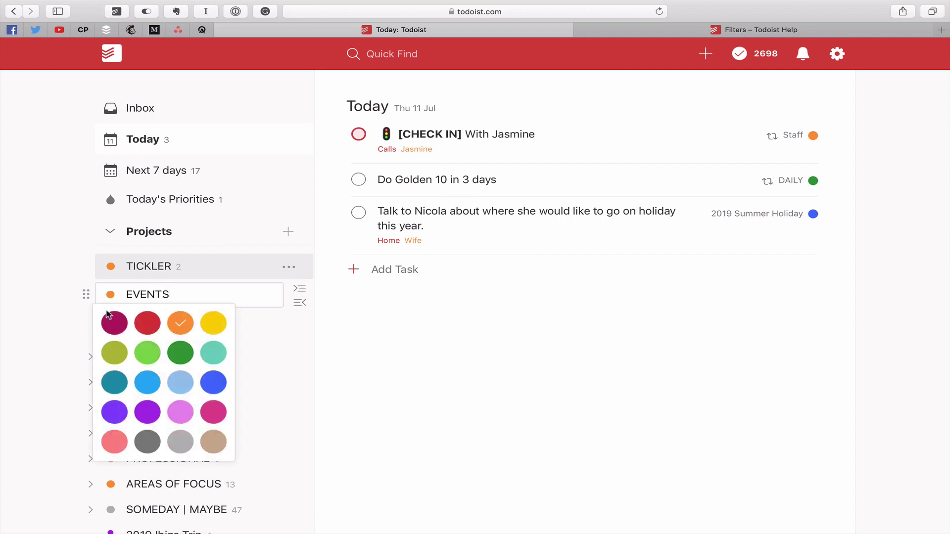
{"action": "left_click", "coordinate": [114, 407]}
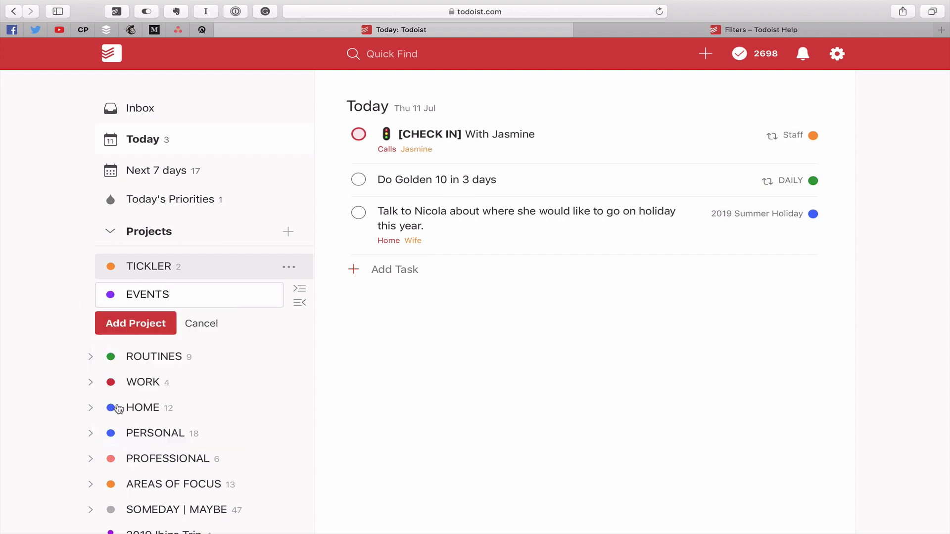
{"action": "left_click", "coordinate": [167, 324]}
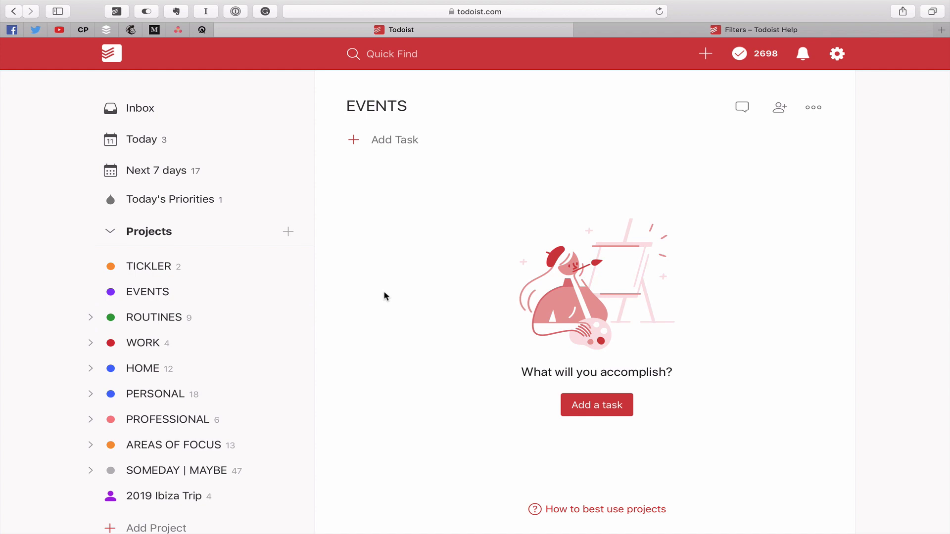
Step: Start the Google Calendar connection from the integrations settings and allow access with the second listed Google account
{"action": "left_click", "coordinate": [838, 59]}
{"action": "left_click", "coordinate": [735, 111]}
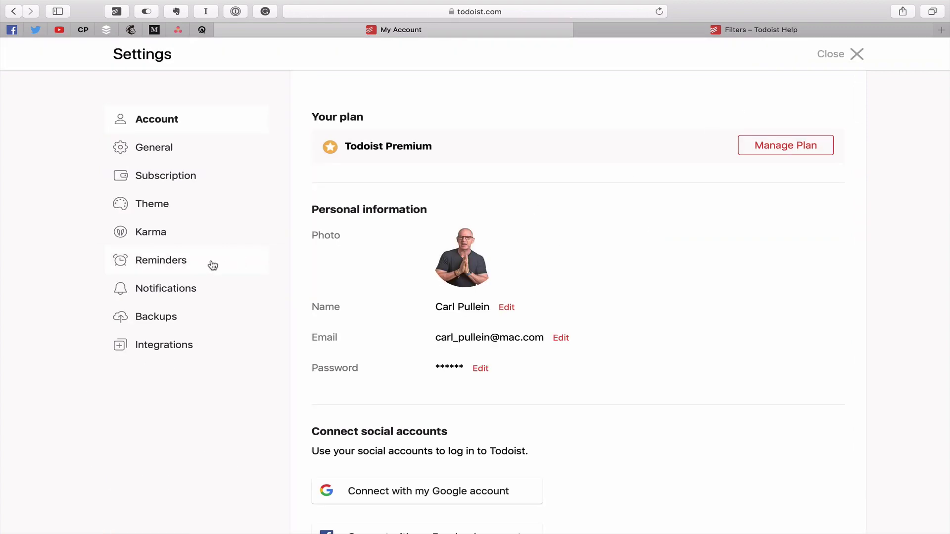
{"action": "left_click", "coordinate": [175, 352]}
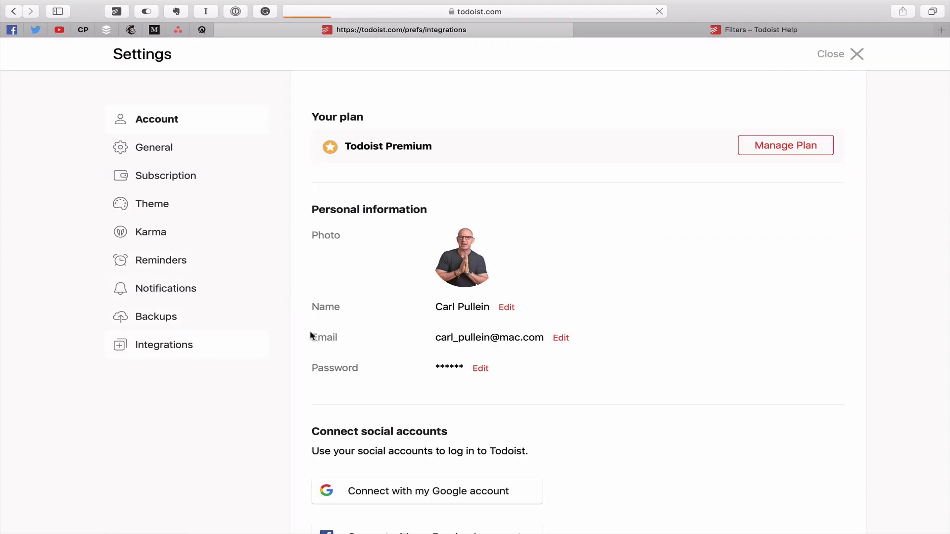
{"action": "scroll", "coordinate": [491, 341], "scroll_direction": "right", "scroll_amount": 3}
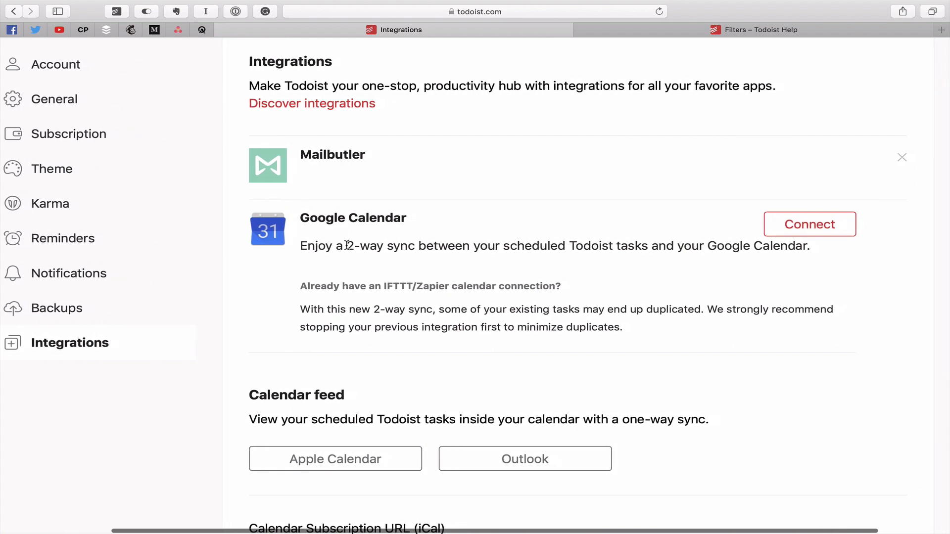
{"action": "left_click_drag", "start_coordinate": [346, 246], "coordinate": [418, 246]}
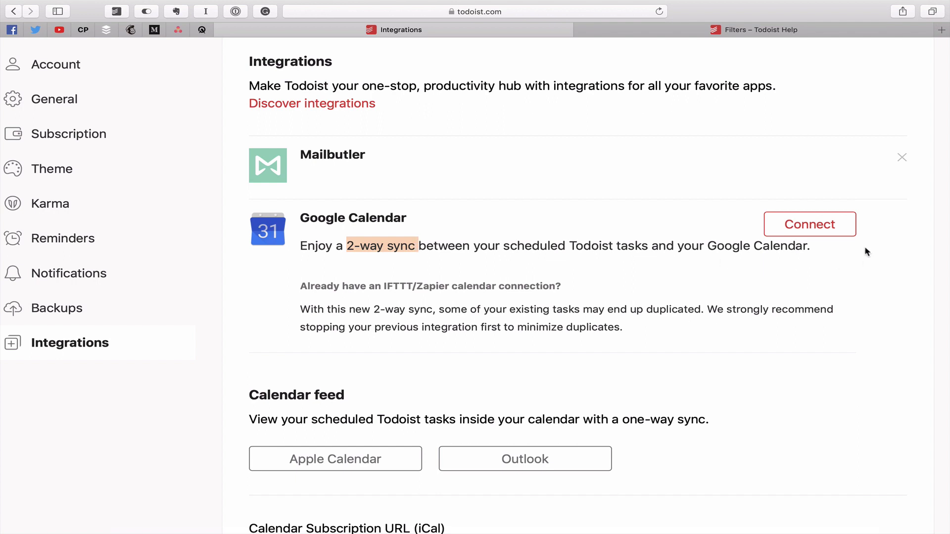
{"action": "left_click", "coordinate": [815, 225]}
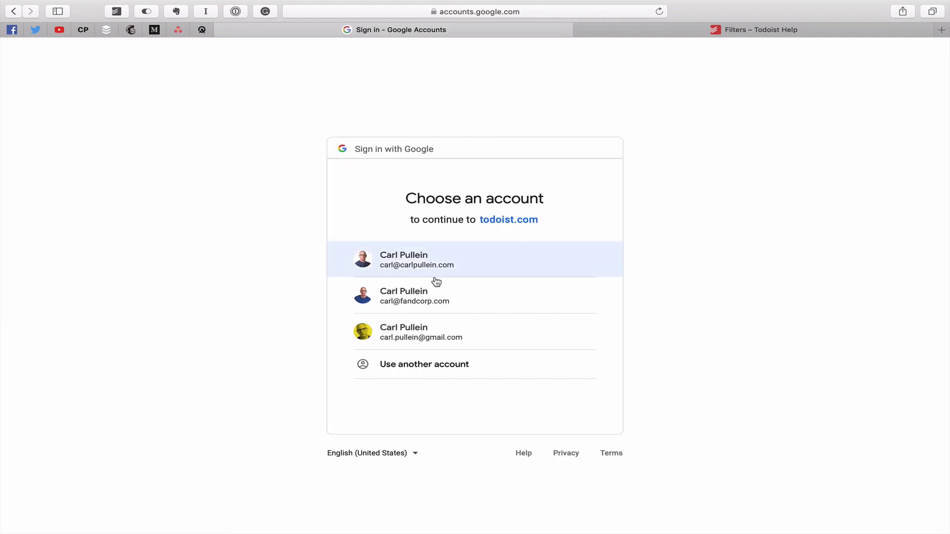
{"action": "left_click", "coordinate": [426, 308]}
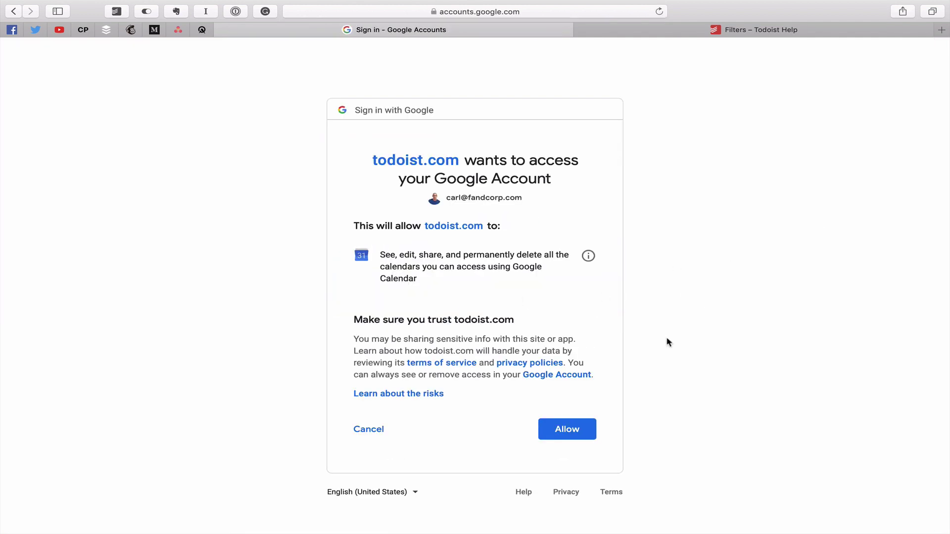
{"action": "left_click", "coordinate": [565, 426]}
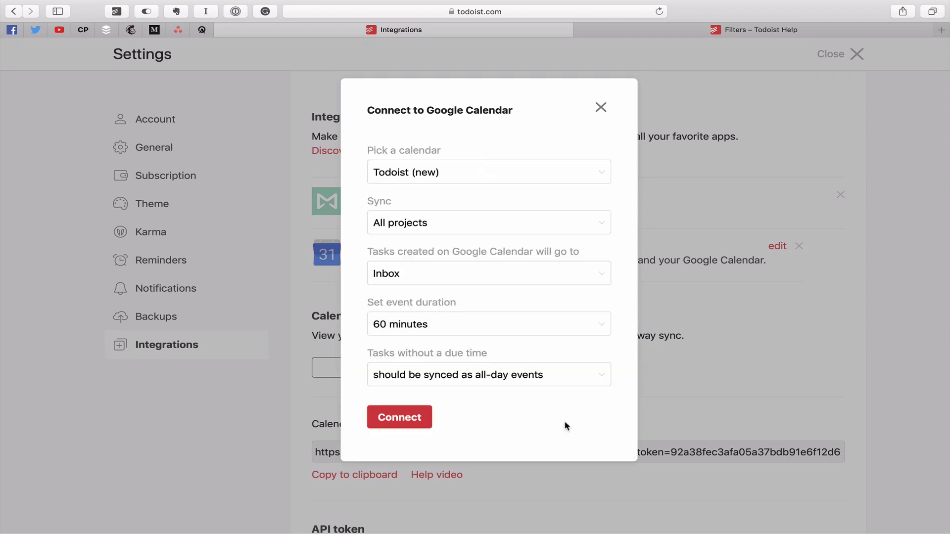
Step: Connect to the Primary (FES Teaching) calendar, with tasks created on Google Calendar going to the EVENTS project
{"action": "left_click", "coordinate": [603, 173]}
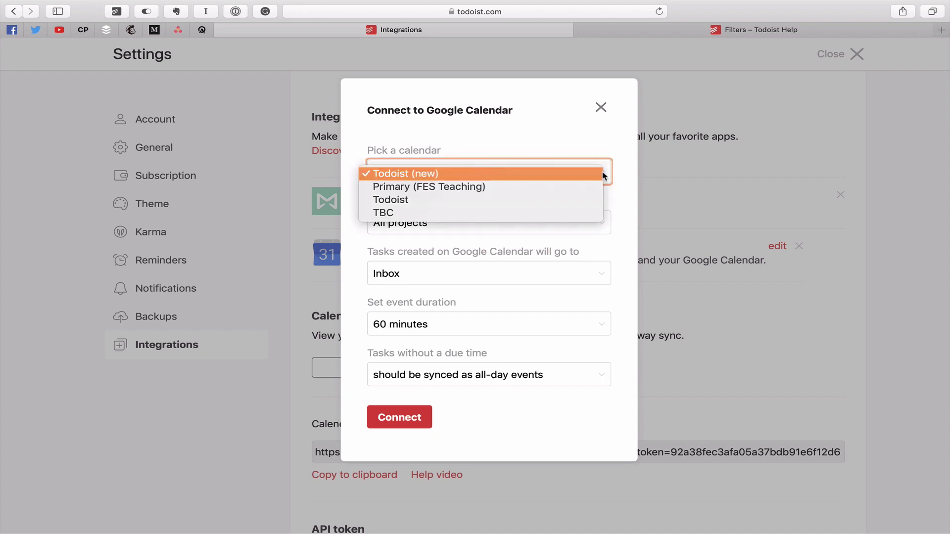
{"action": "left_click", "coordinate": [585, 191]}
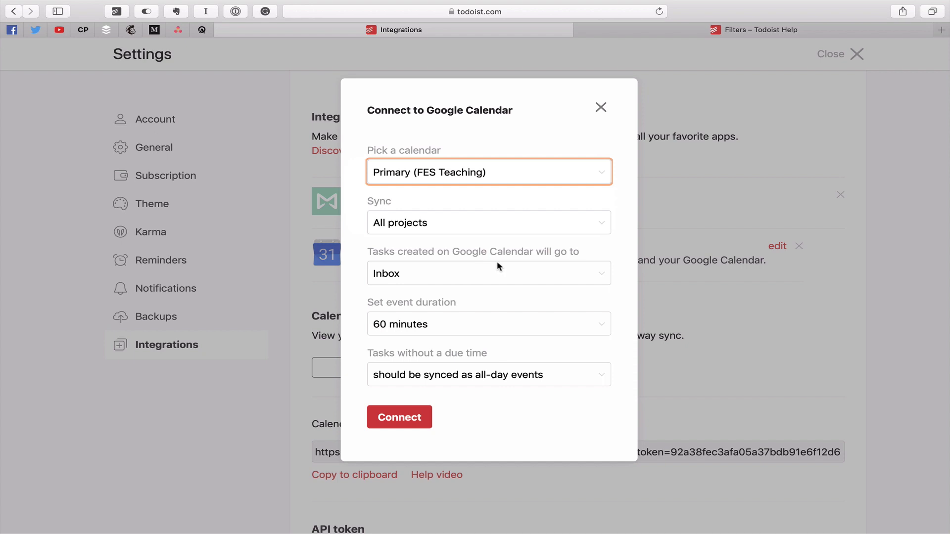
{"action": "left_click", "coordinate": [603, 273]}
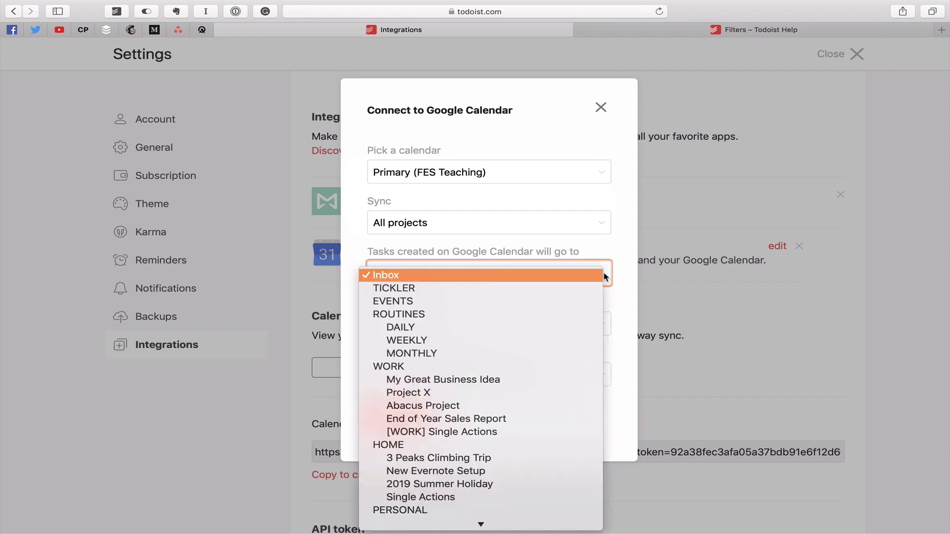
{"action": "left_click", "coordinate": [572, 301]}
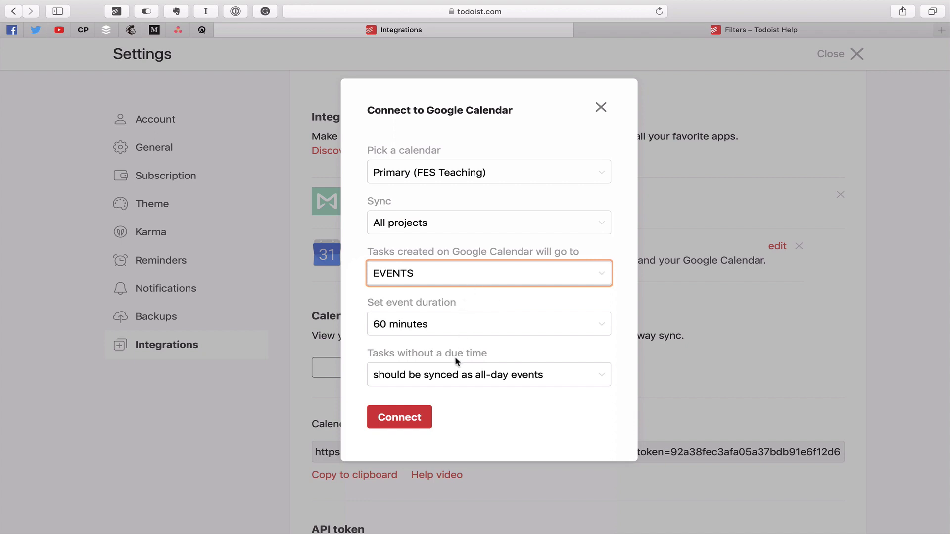
{"action": "left_click", "coordinate": [411, 420]}
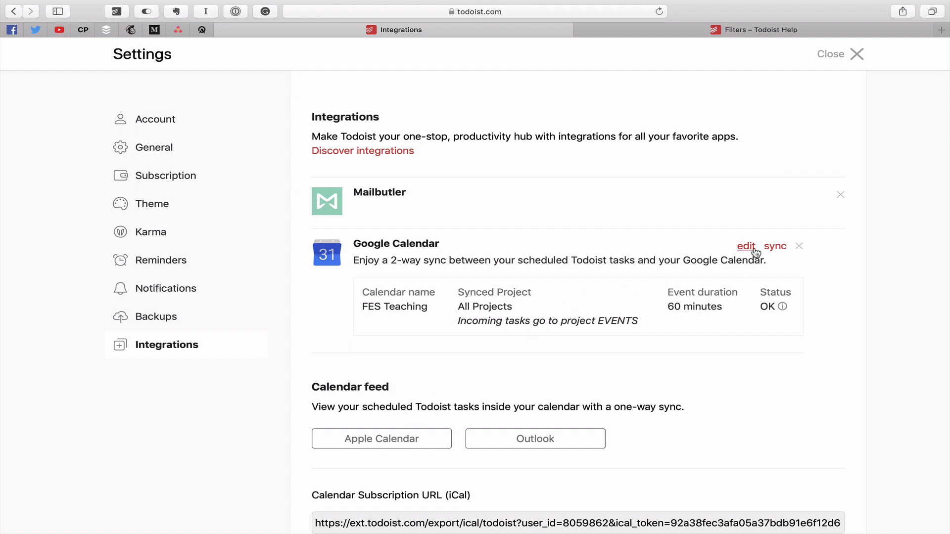
Step: Sync the Google Calendar connection again with differing items ignored, and close the settings
{"action": "left_click", "coordinate": [772, 249]}
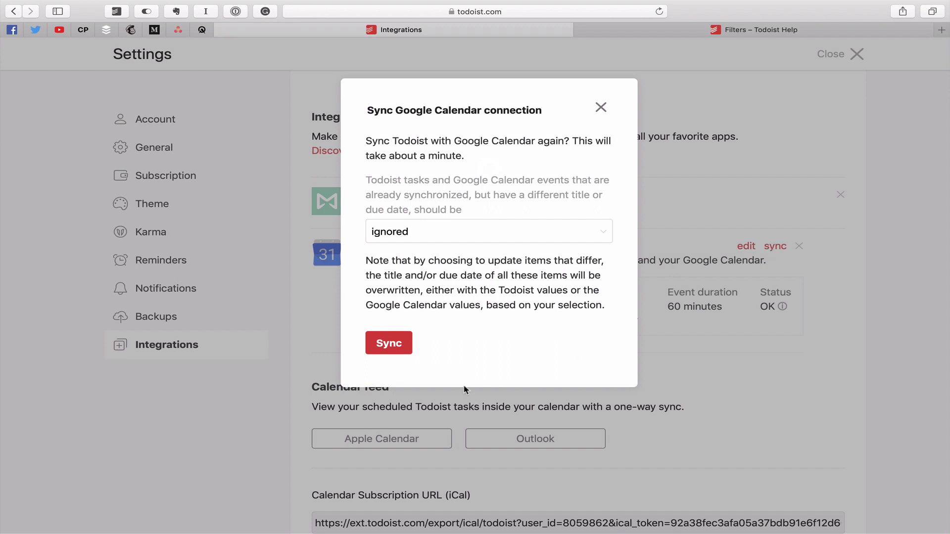
{"action": "left_click", "coordinate": [386, 346]}
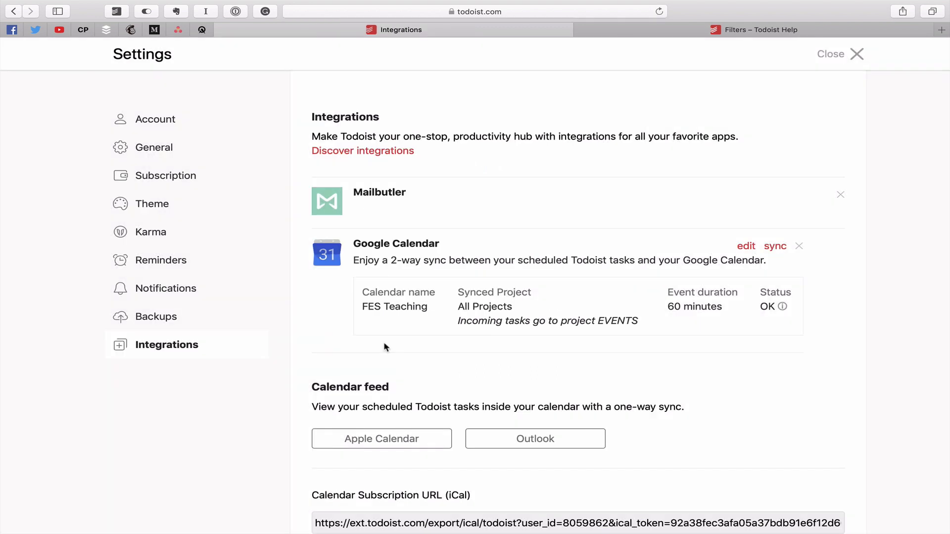
{"action": "left_click", "coordinate": [828, 55]}
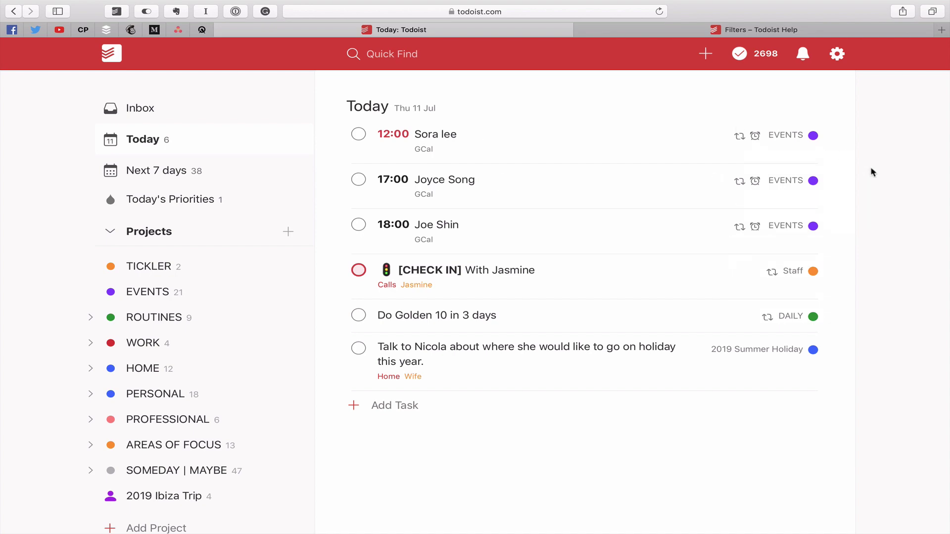
Step: Look through the calendar events in the EVENTS project and in the Today view
{"action": "left_click", "coordinate": [140, 291]}
{"action": "scroll", "coordinate": [852, 299], "scroll_direction": "down", "scroll_amount": 10}
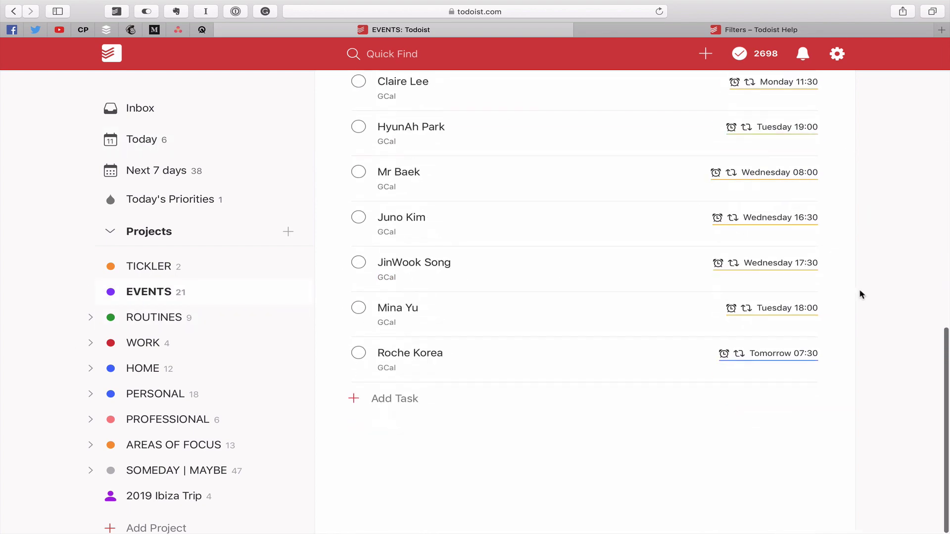
{"action": "scroll", "coordinate": [859, 293], "scroll_direction": "up", "scroll_amount": 8}
{"action": "scroll", "coordinate": [862, 295], "scroll_direction": "down", "scroll_amount": 9}
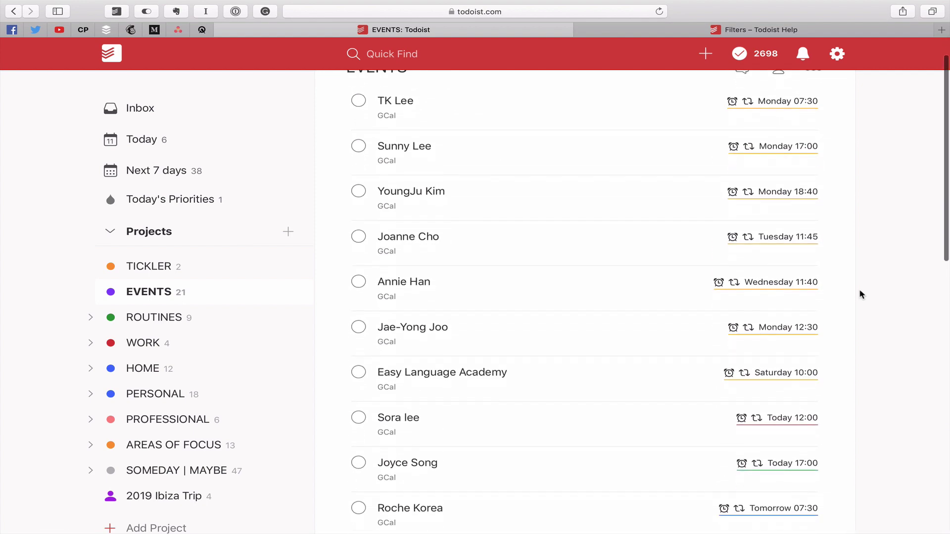
{"action": "scroll", "coordinate": [862, 295], "scroll_direction": "down", "scroll_amount": 5}
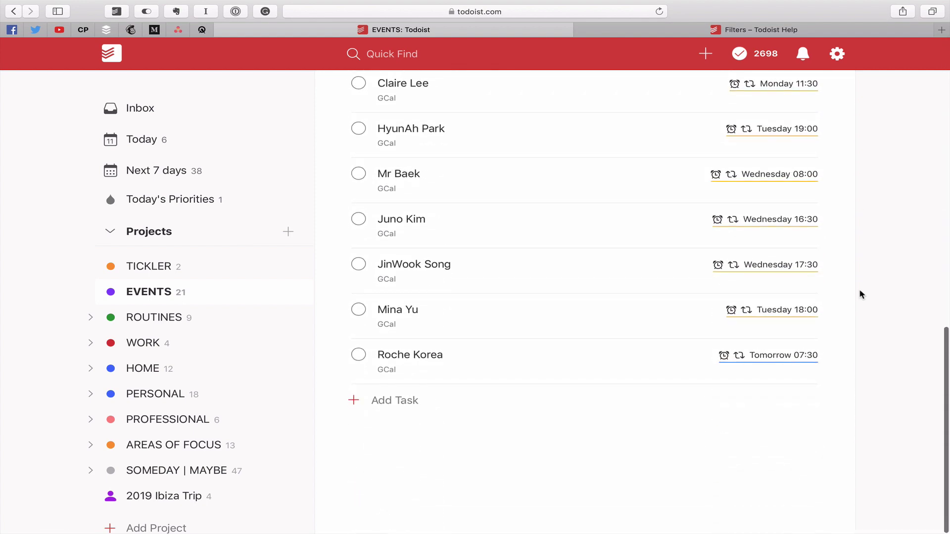
{"action": "scroll", "coordinate": [862, 295], "scroll_direction": "up", "scroll_amount": 10}
{"action": "scroll", "coordinate": [862, 295], "scroll_direction": "down", "scroll_amount": 5}
{"action": "scroll", "coordinate": [861, 295], "scroll_direction": "up", "scroll_amount": 5}
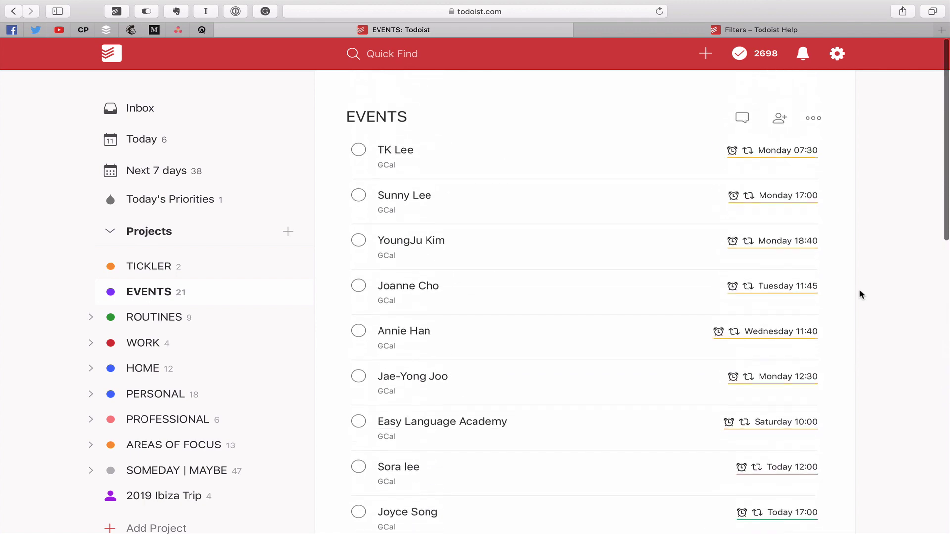
{"action": "scroll", "coordinate": [862, 295], "scroll_direction": "down", "scroll_amount": 10}
{"action": "scroll", "coordinate": [862, 294], "scroll_direction": "up", "scroll_amount": 10}
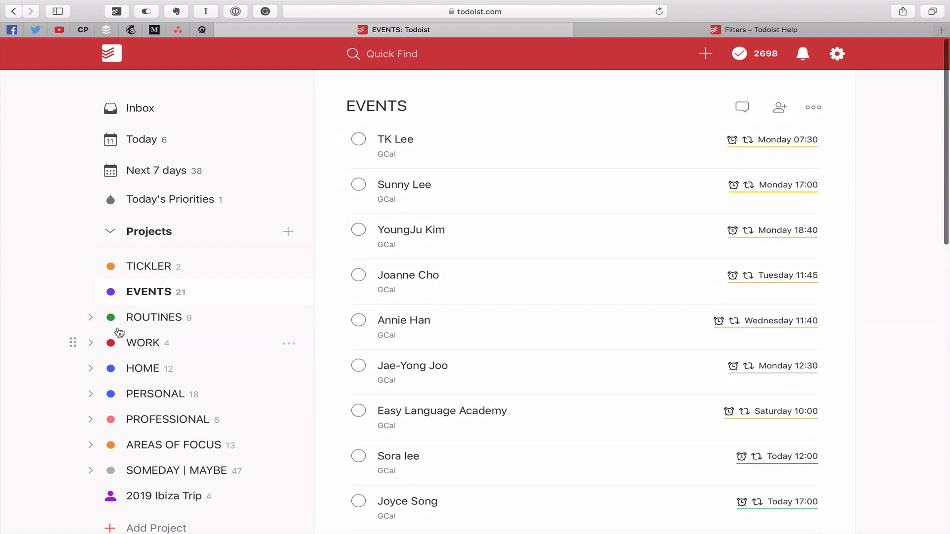
{"action": "left_click", "coordinate": [150, 141]}
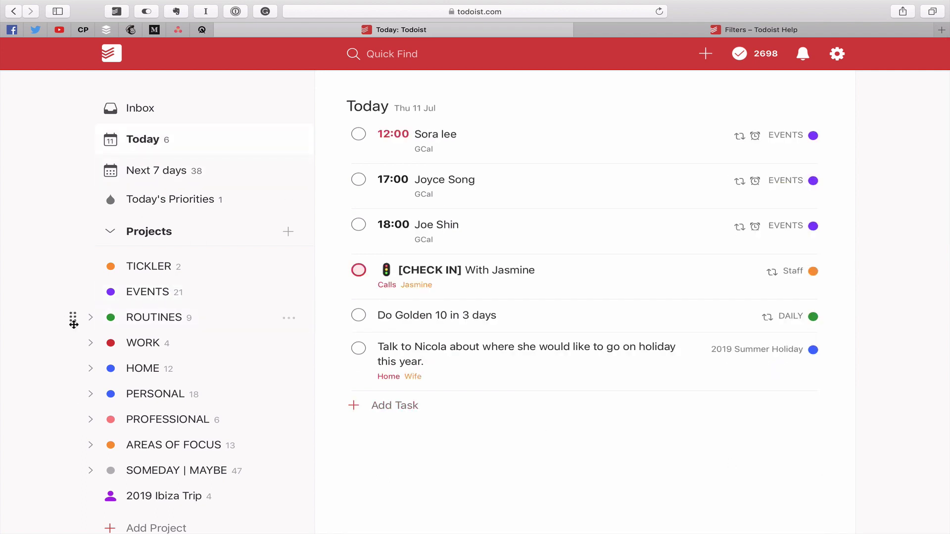
Step: Start a new filter and name it TODAY TASKS
{"action": "scroll", "coordinate": [74, 322], "scroll_direction": "down", "scroll_amount": 5}
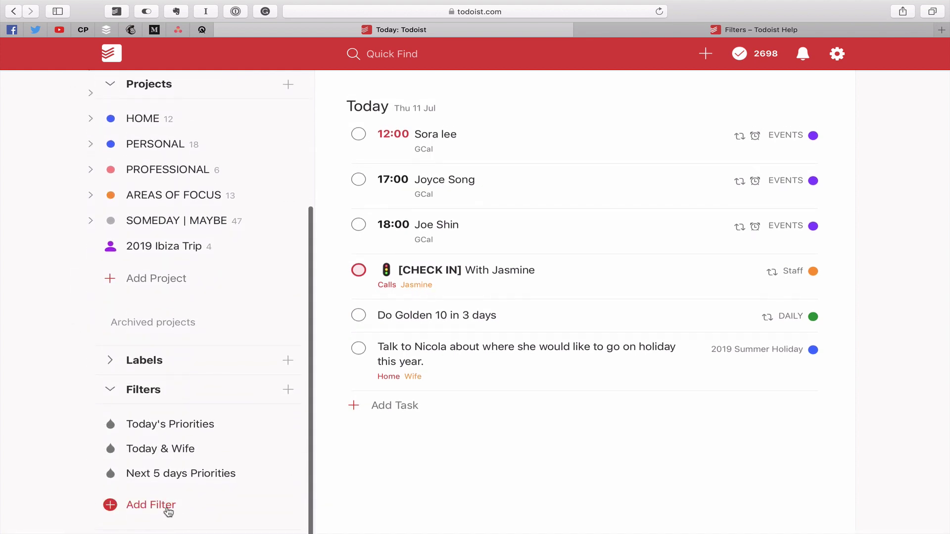
{"action": "left_click", "coordinate": [169, 512]}
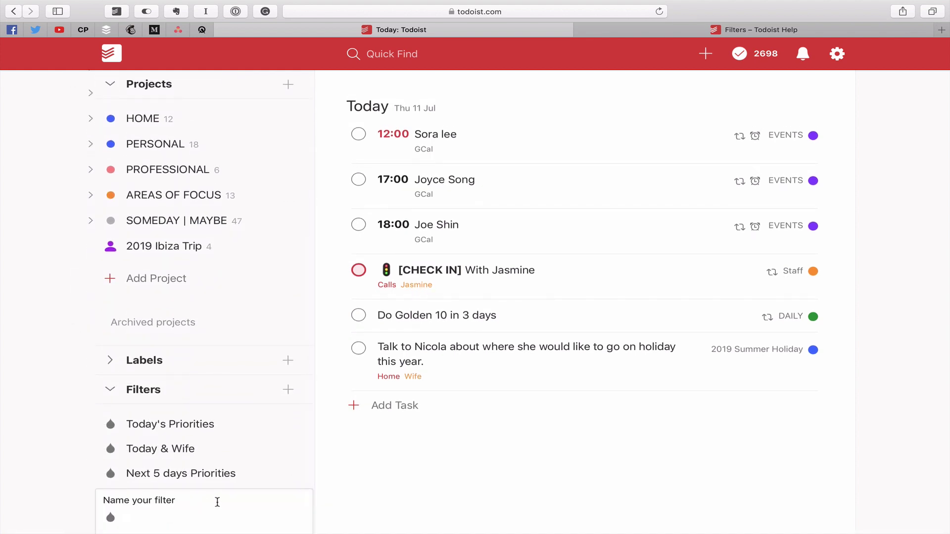
{"action": "type", "text": "Tod"}
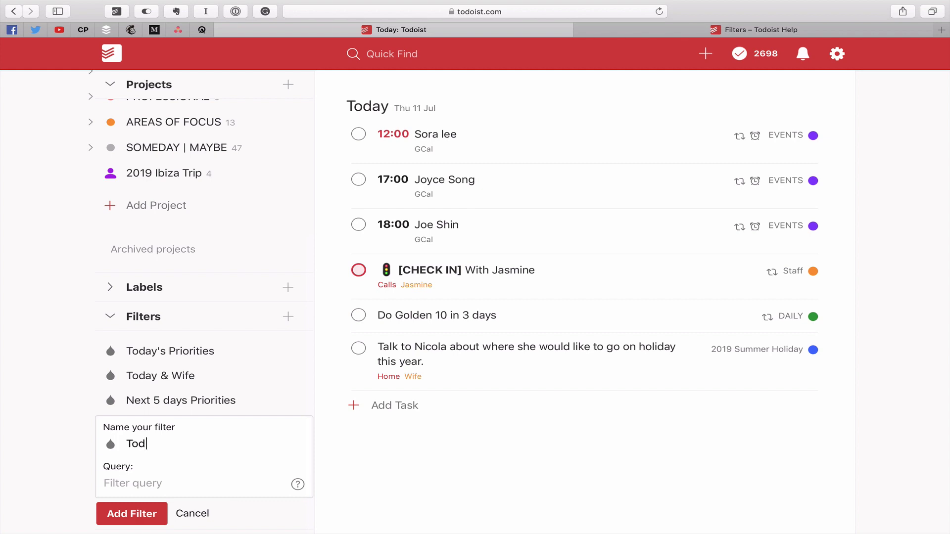
{"action": "type", "text": "ay"}
{"action": "key", "text": "BackSpace"}
{"action": "key", "text": "BackSpace"}
{"action": "key", "text": "BackSpace"}
{"action": "key", "text": "BackSpace"}
{"action": "type", "text": "ODAY "}
{"action": "type", "text": "TASKS"}
Step: Set the filter's query to "today & !p:EVENTS" and add the filter
{"action": "type", "text": "today "}
{"action": "type", "text": "& "}
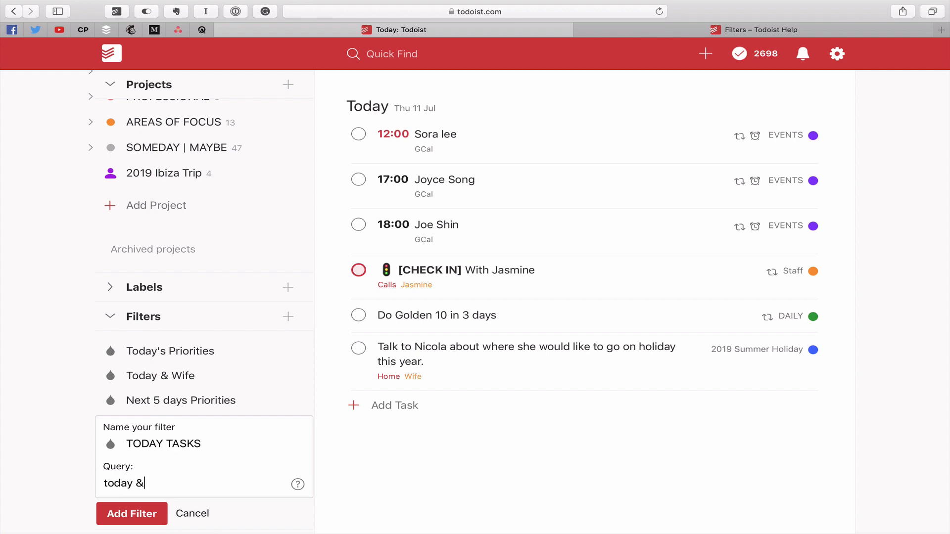
{"action": "type", "text": "!p:EVERT"}
{"action": "key", "text": "BackSpace"}
{"action": "key", "text": "BackSpace"}
{"action": "type", "text": "NTS"}
{"action": "left_click", "coordinate": [124, 515]}
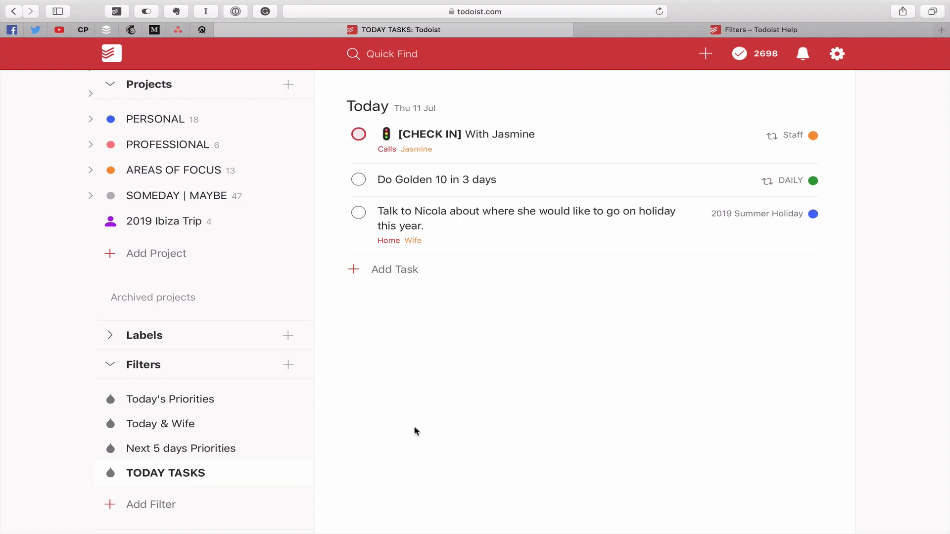
Step: Add the TODAY TASKS filter to the favorites
{"action": "mouse_move", "coordinate": [295, 475]}
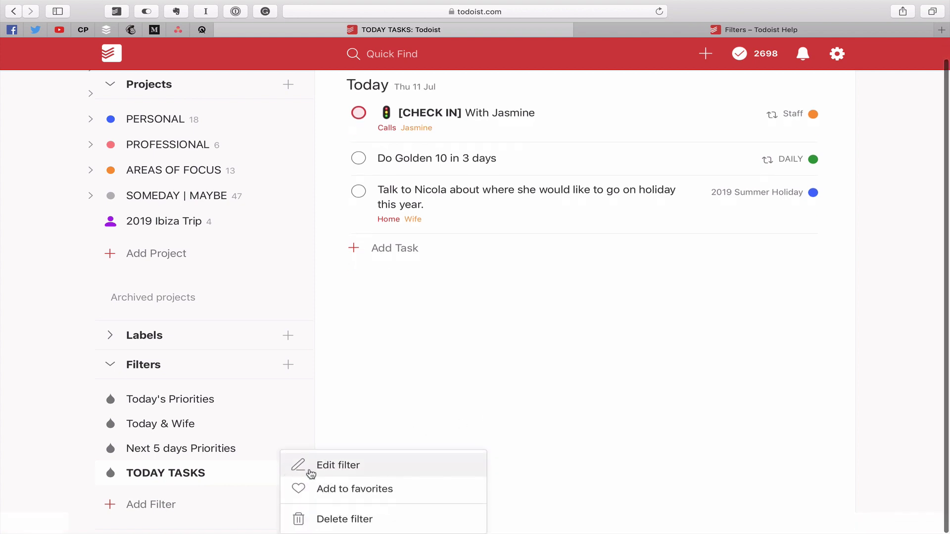
{"action": "left_click", "coordinate": [304, 496]}
{"action": "scroll", "coordinate": [286, 291], "scroll_direction": "up", "scroll_amount": 3}
{"action": "scroll", "coordinate": [286, 291], "scroll_direction": "up", "scroll_amount": 5}
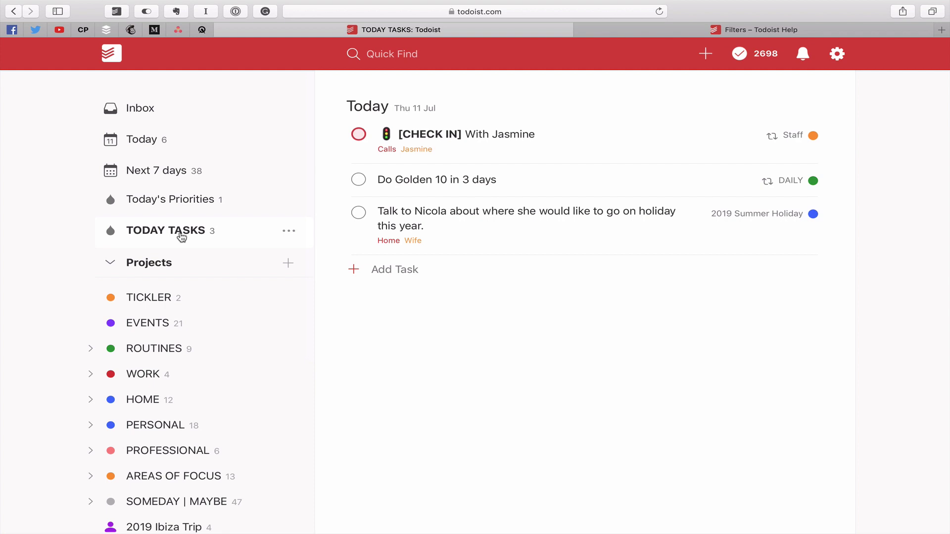
Step: Compare the Today view with the TODAY TASKS filter and open the filter's favorite options
{"action": "left_click", "coordinate": [135, 141]}
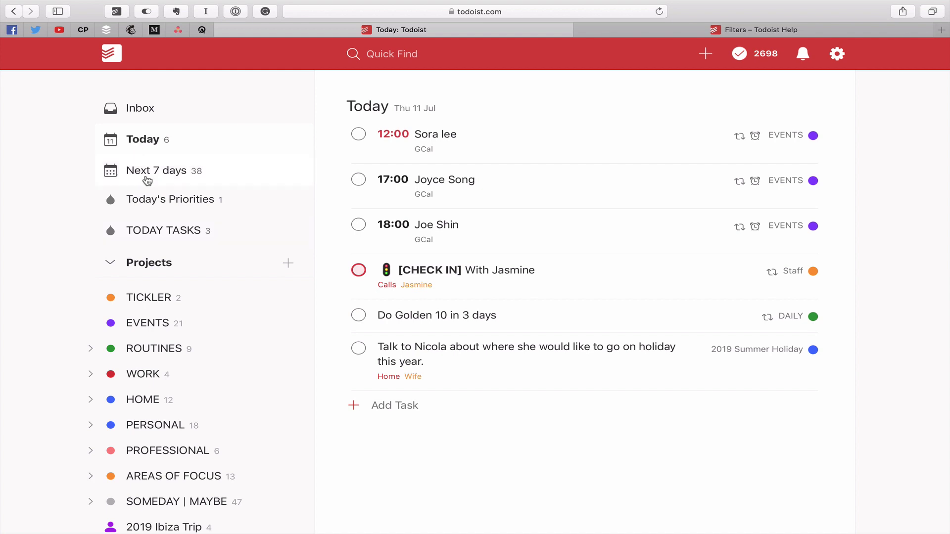
{"action": "left_click", "coordinate": [169, 229]}
{"action": "left_click", "coordinate": [291, 236]}
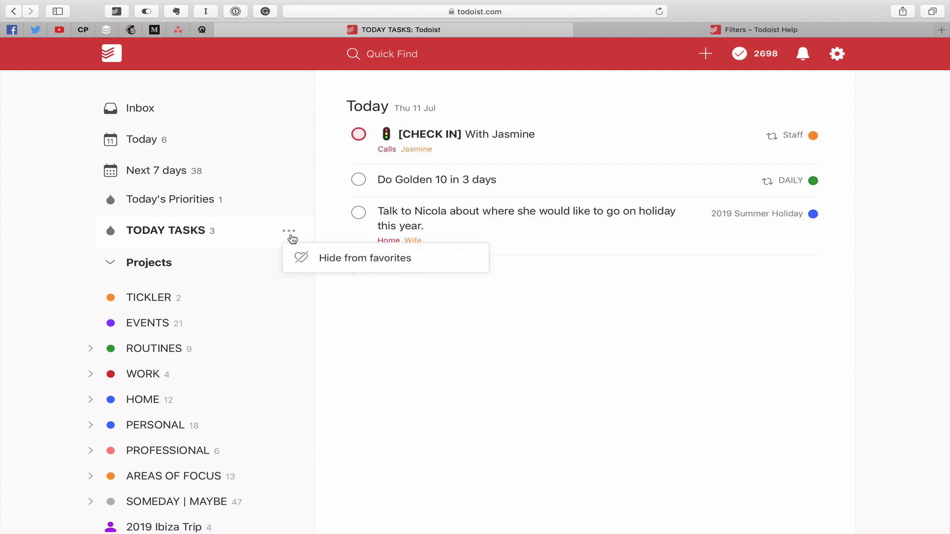
Step: Open the TODAY TASKS filter for editing, review its name and query, and save it
{"action": "scroll", "coordinate": [218, 340], "scroll_direction": "down", "scroll_amount": 6}
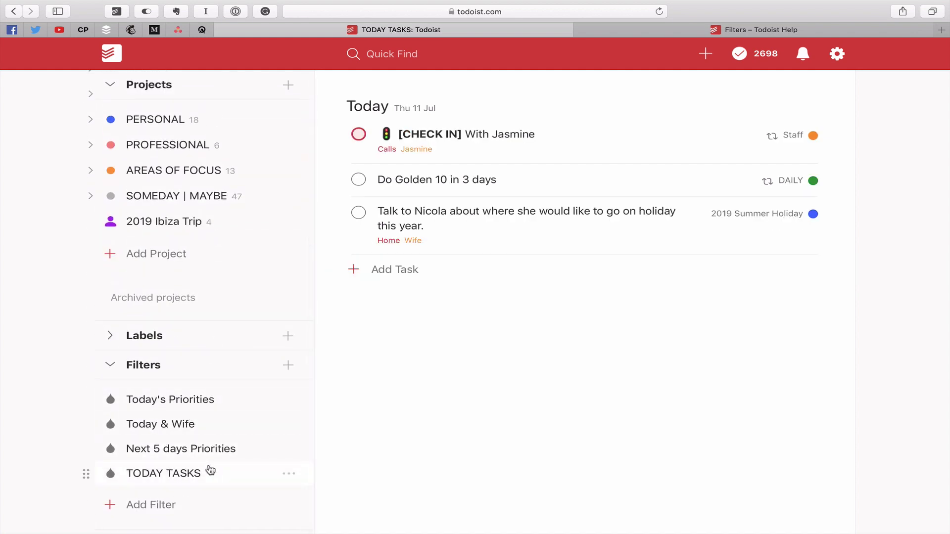
{"action": "left_click", "coordinate": [289, 475]}
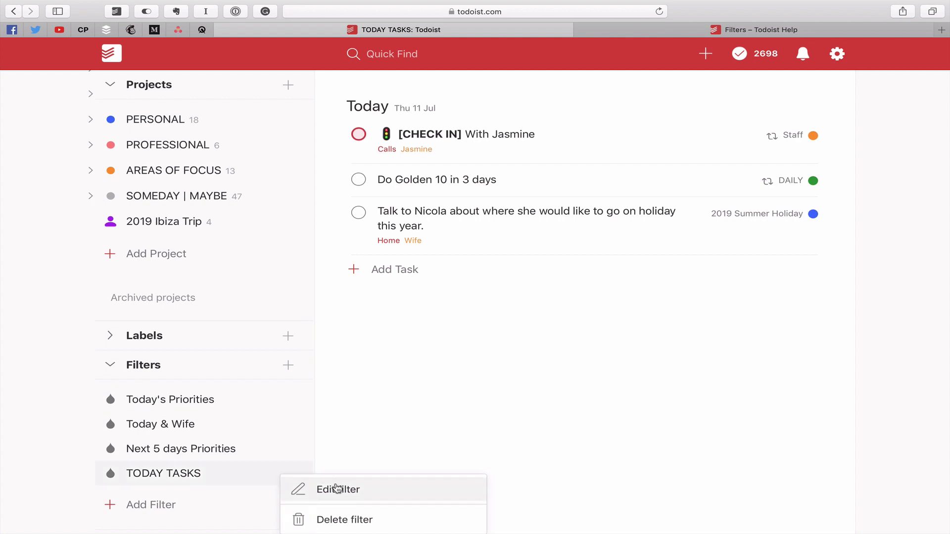
{"action": "left_click", "coordinate": [334, 489]}
{"action": "scroll", "coordinate": [303, 411], "scroll_direction": "down", "scroll_amount": 3}
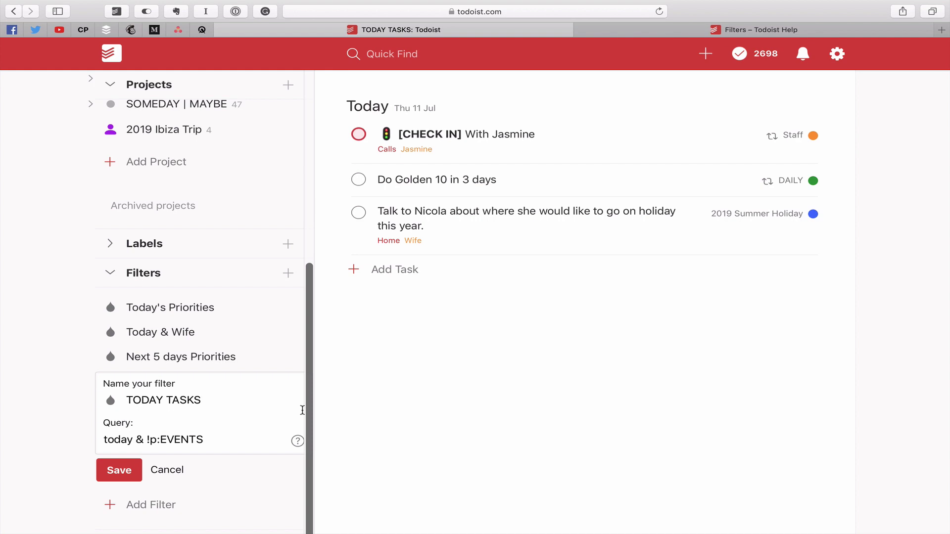
{"action": "left_click", "coordinate": [133, 481]}
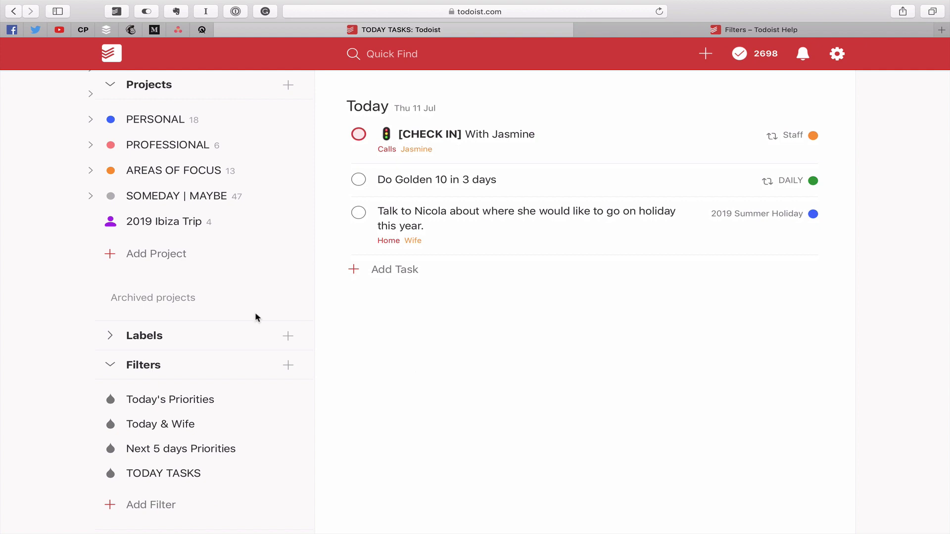
Step: Review the Today view, check the list of saved filters, and open the favorite TODAY TASKS filter
{"action": "scroll", "coordinate": [262, 346], "scroll_direction": "up", "scroll_amount": 5}
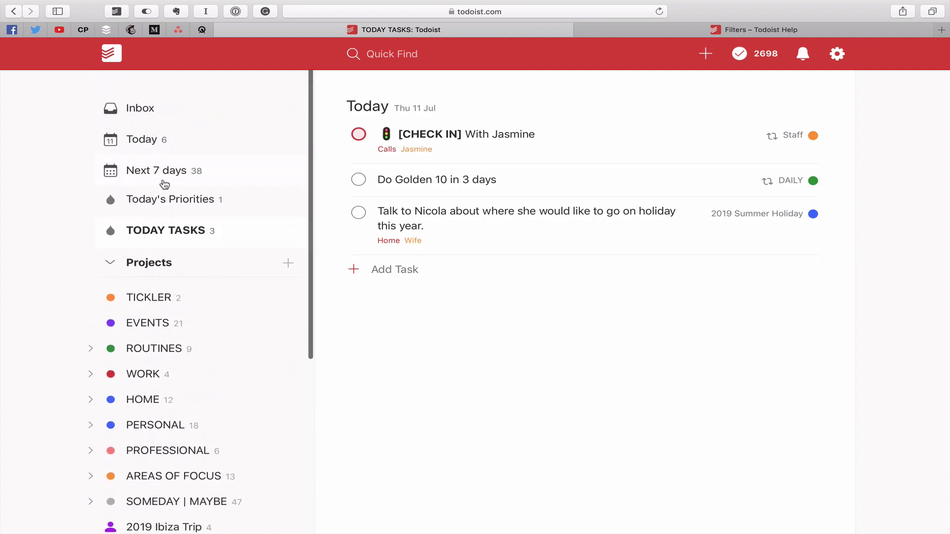
{"action": "left_click", "coordinate": [149, 145]}
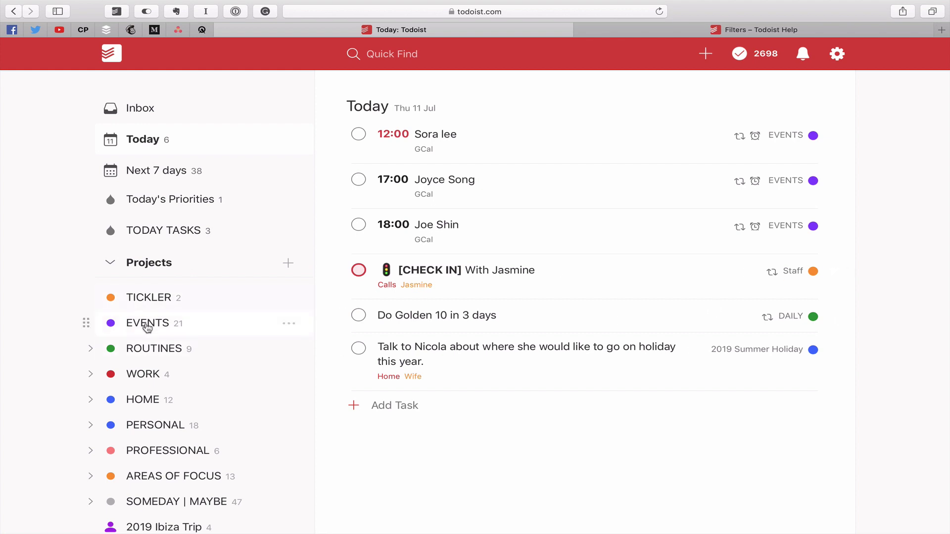
{"action": "scroll", "coordinate": [147, 328], "scroll_direction": "down", "scroll_amount": 6}
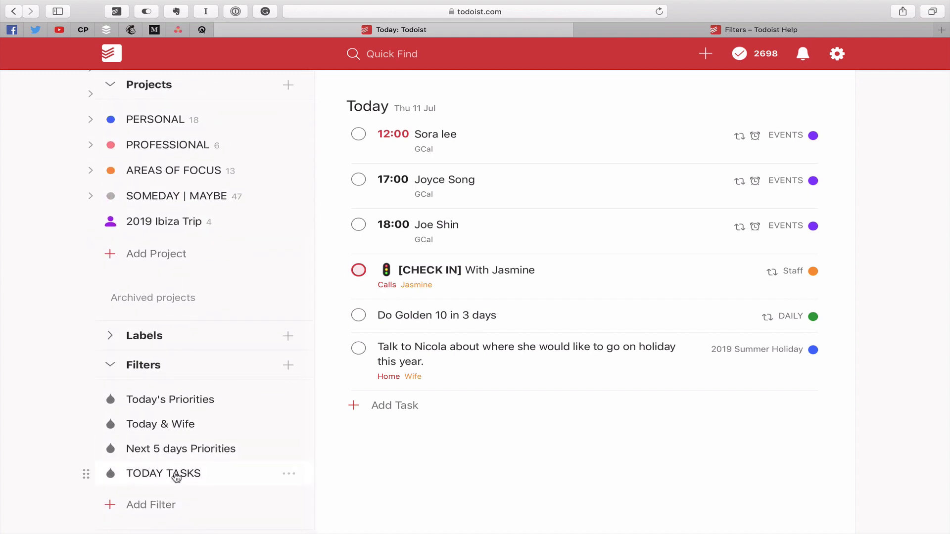
{"action": "scroll", "coordinate": [177, 477], "scroll_direction": "up", "scroll_amount": 6}
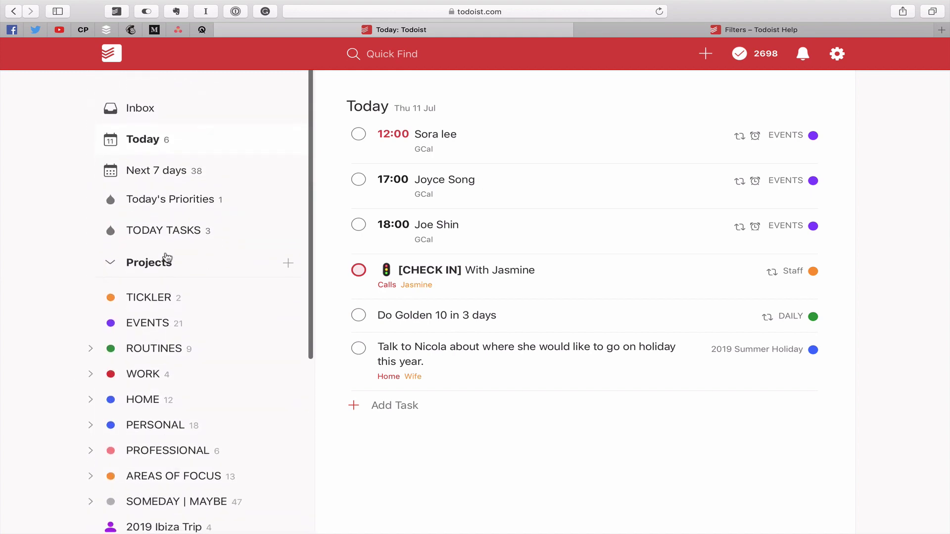
{"action": "left_click", "coordinate": [174, 233]}
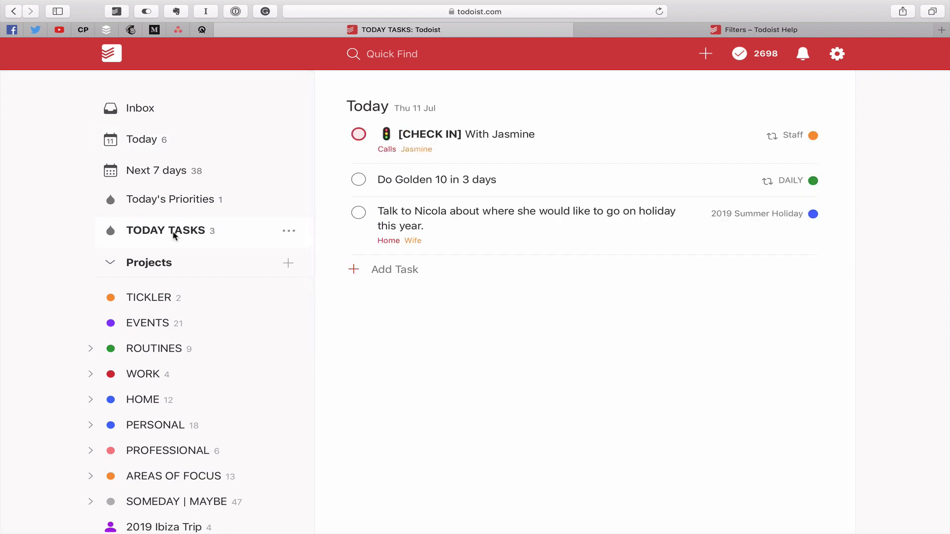